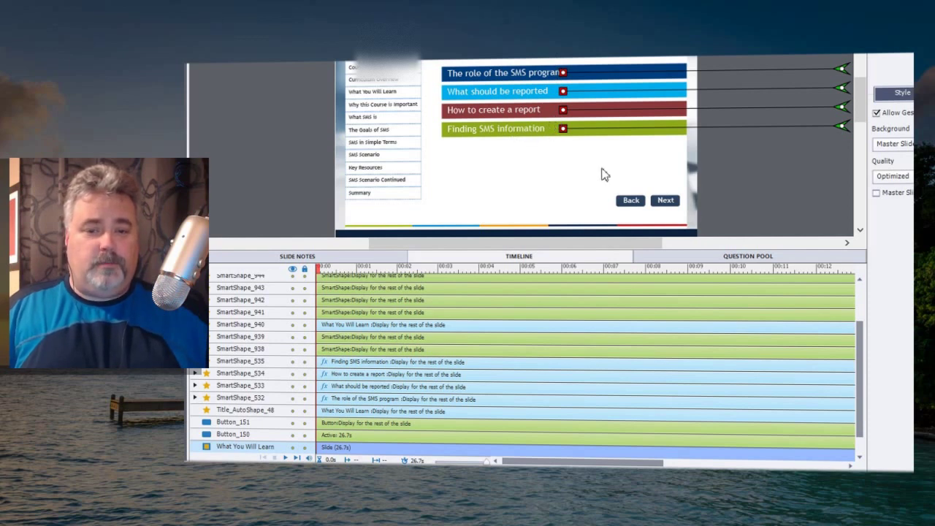
Enlarge the timeline to reveal the narration waveform and play the slide's narration
drag(729, 251, 707, 162)
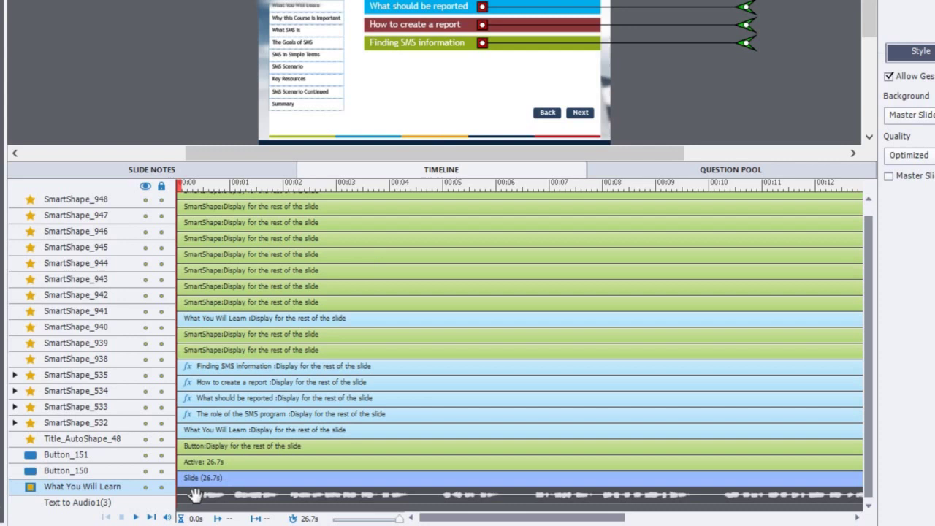
click(136, 517)
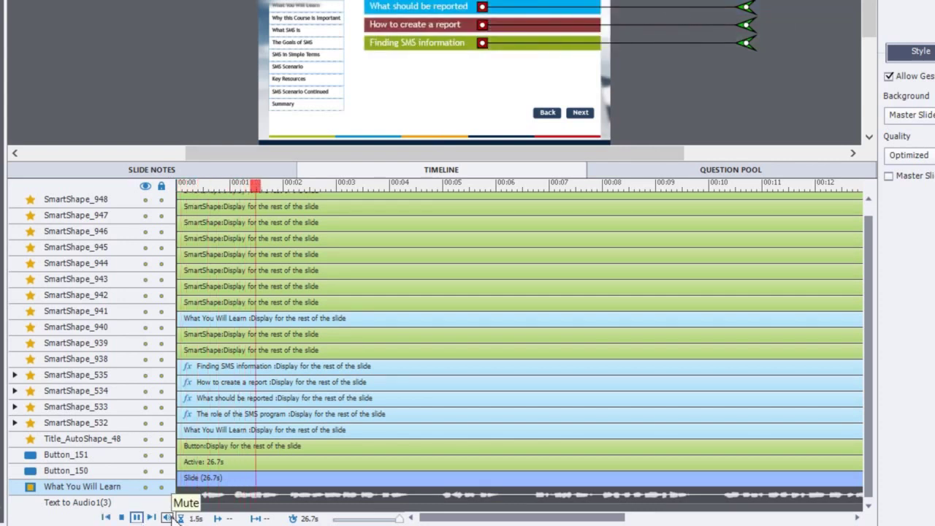
key(space)
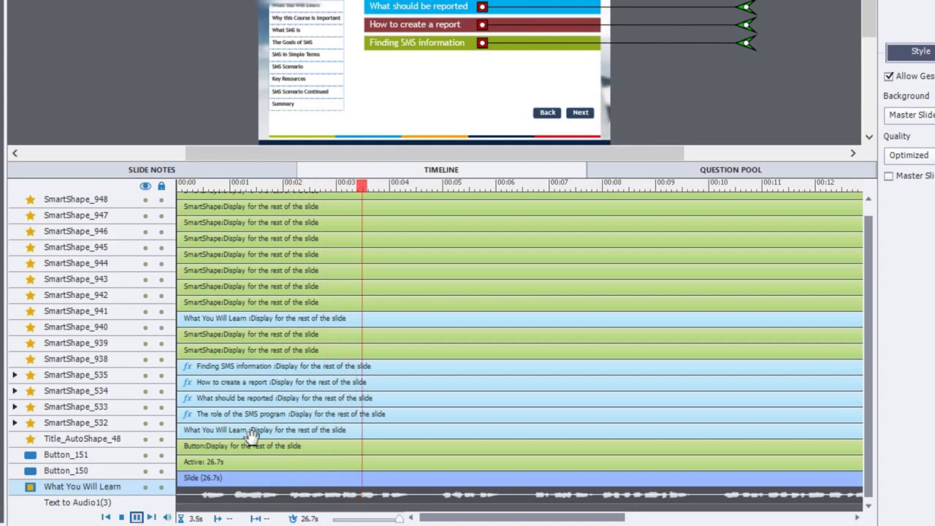
Position the playhead at about 2.1 seconds
scroll(363, 185, up, 1)
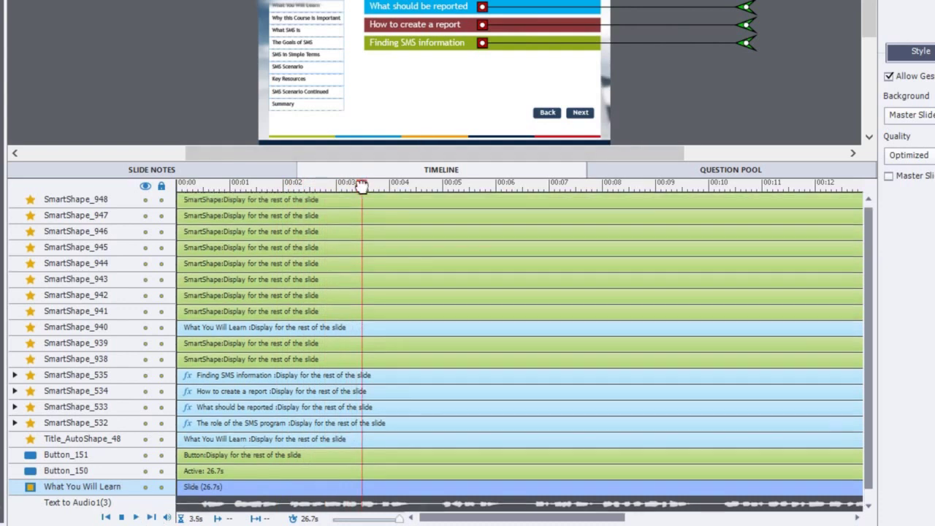
drag(317, 185, 294, 185)
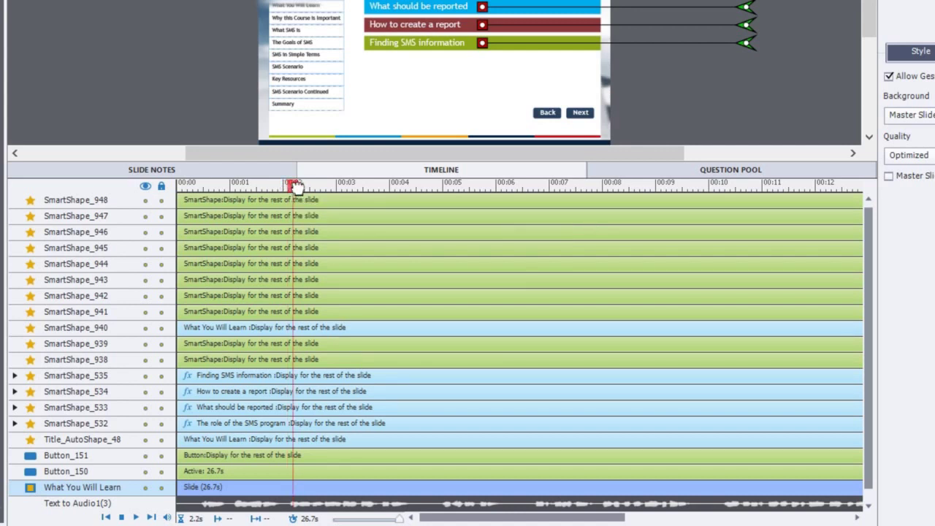
drag(296, 188, 299, 188)
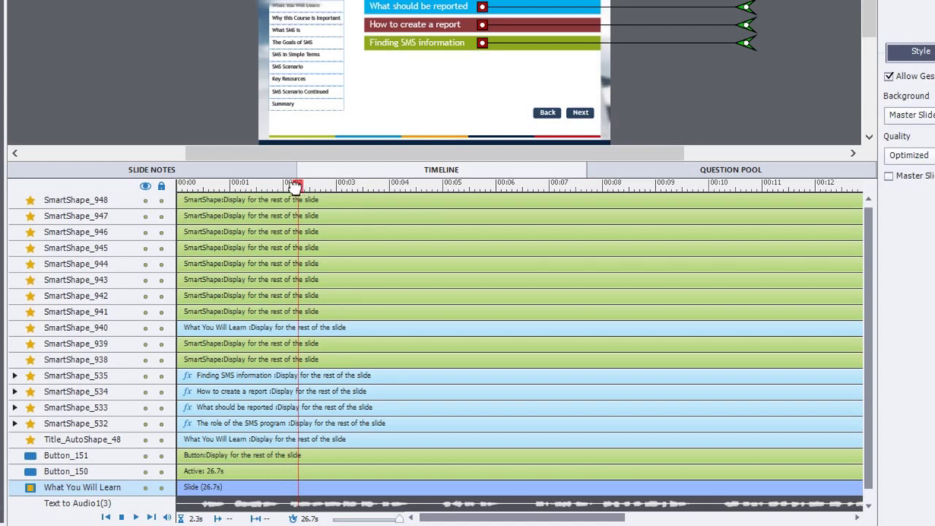
drag(293, 187, 288, 187)
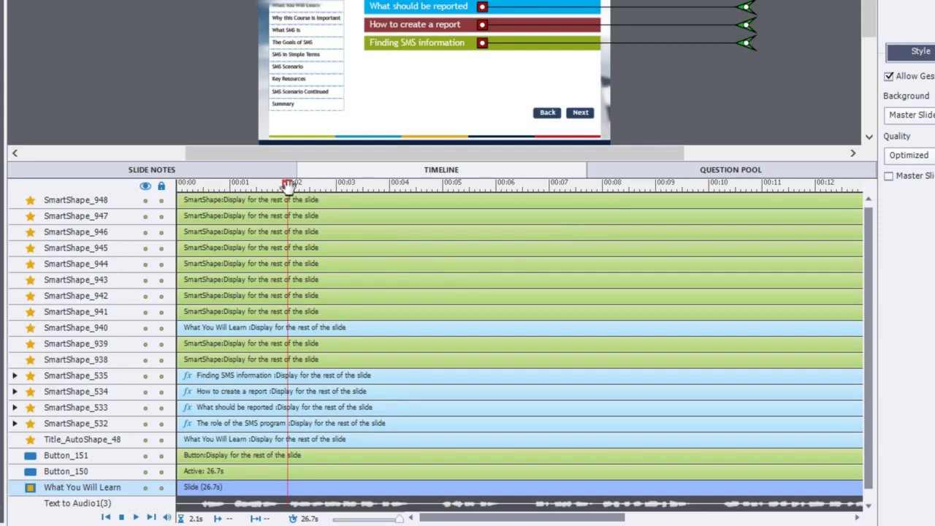
Make all four topic bars start at about 2.1 s, then play to the next spoken topic
drag(393, 95, 497, 18)
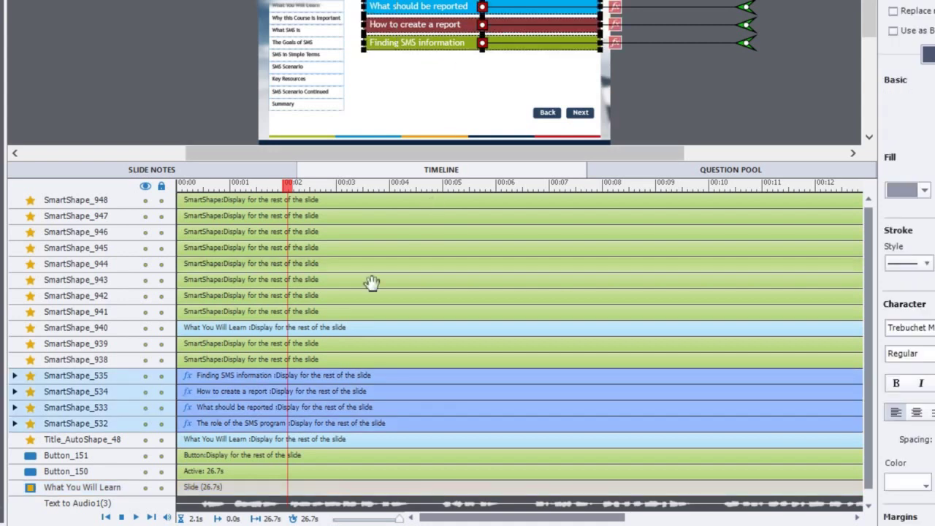
drag(180, 375, 292, 371)
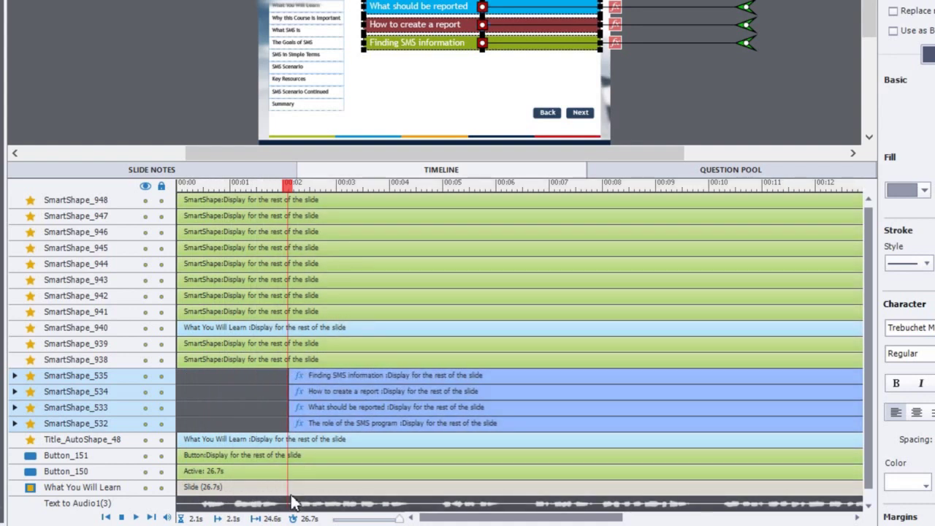
click(137, 517)
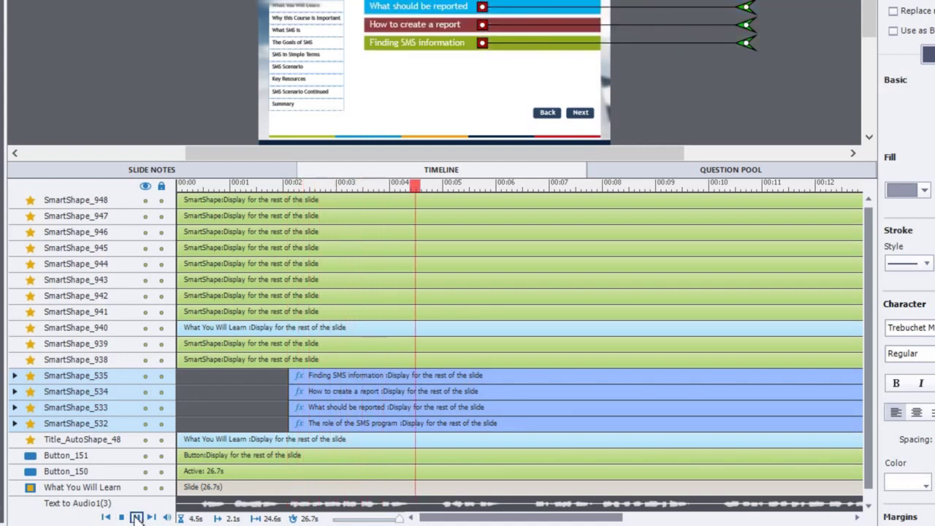
click(137, 517)
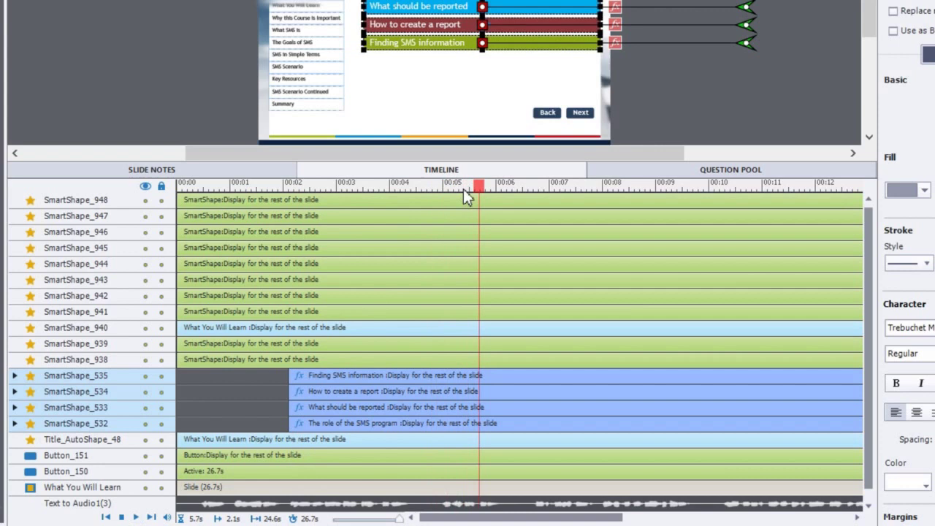
Delay the last three topic bars to start at the 5 s mark and replay the narration
click(443, 184)
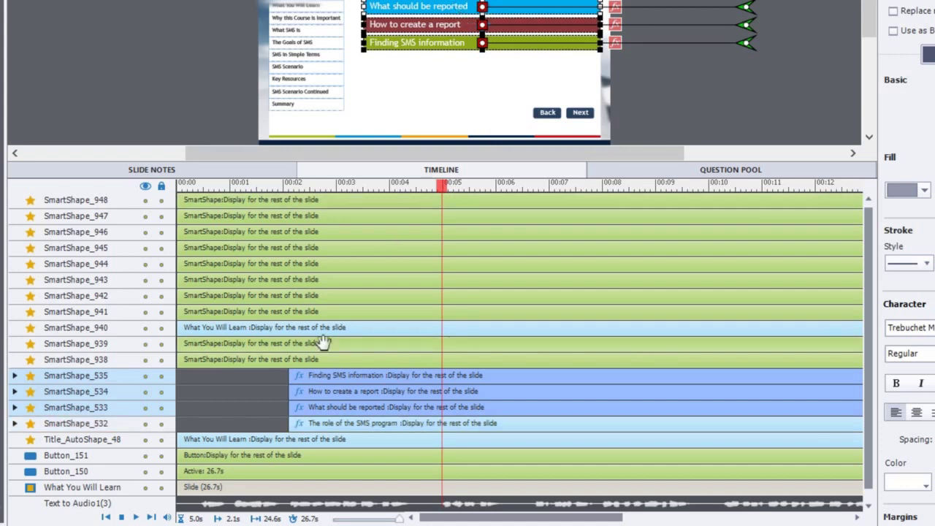
drag(316, 407, 452, 414)
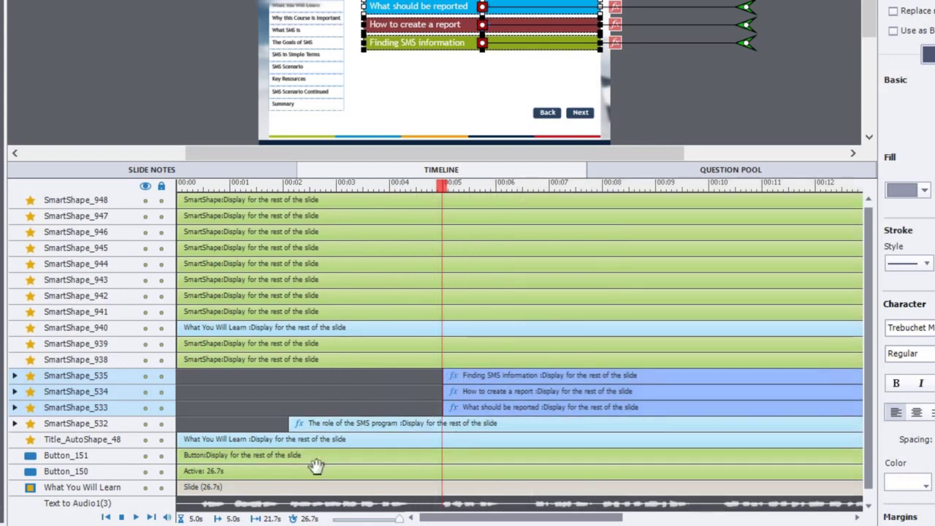
click(137, 517)
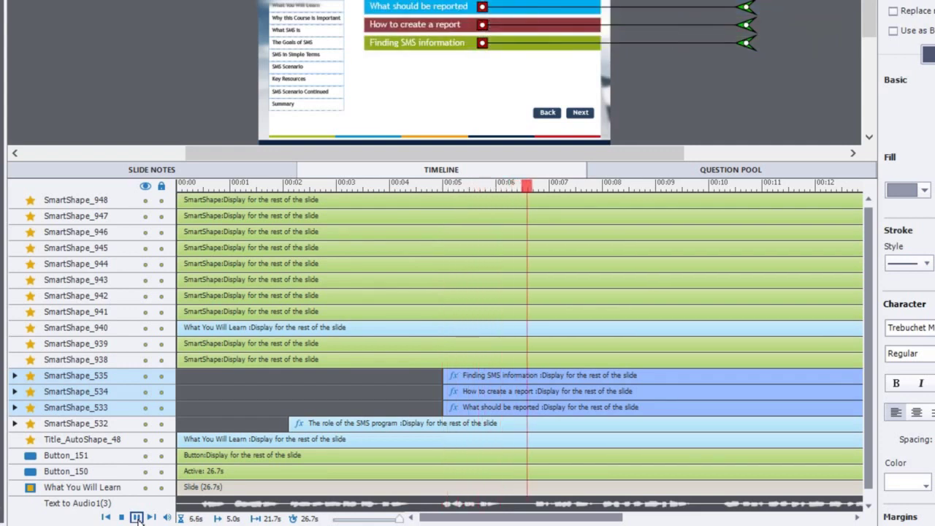
click(137, 517)
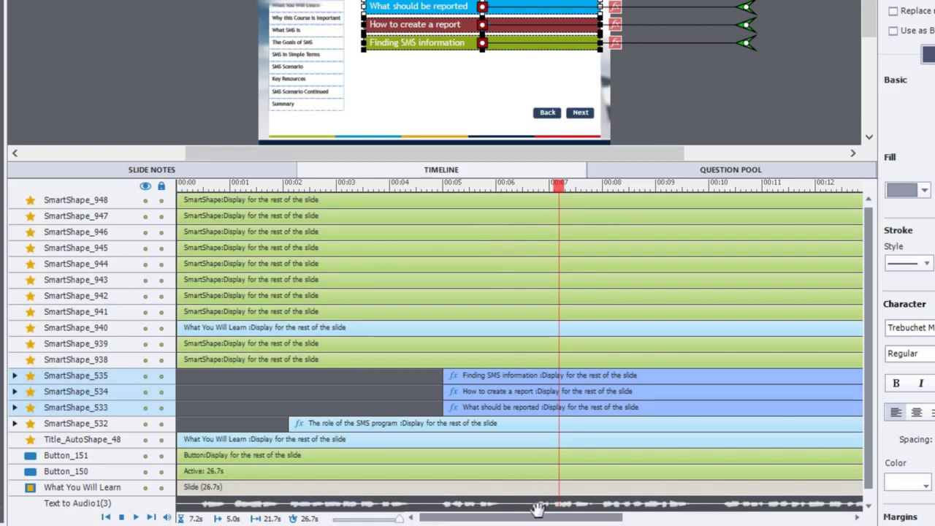
Delay only 'How to create a report' and 'Finding SMS information' to about 6.7 s
ctrl+click(439, 10)
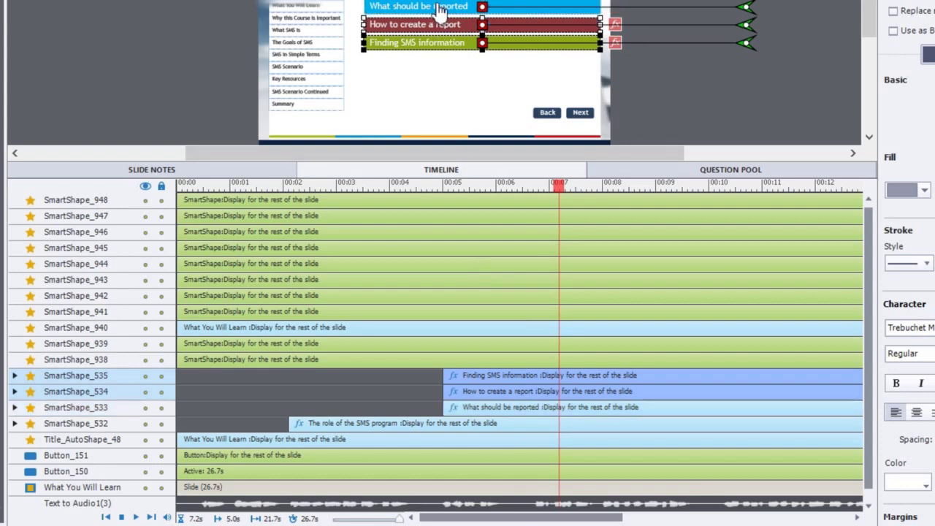
click(444, 394)
drag(445, 394, 537, 390)
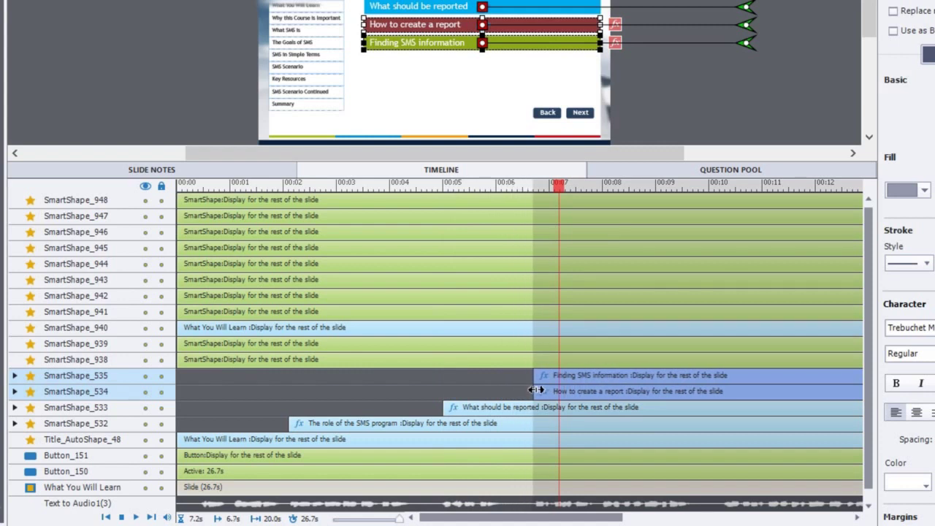
Align the start of those two bars precisely with the playhead at 6.8 s
click(530, 185)
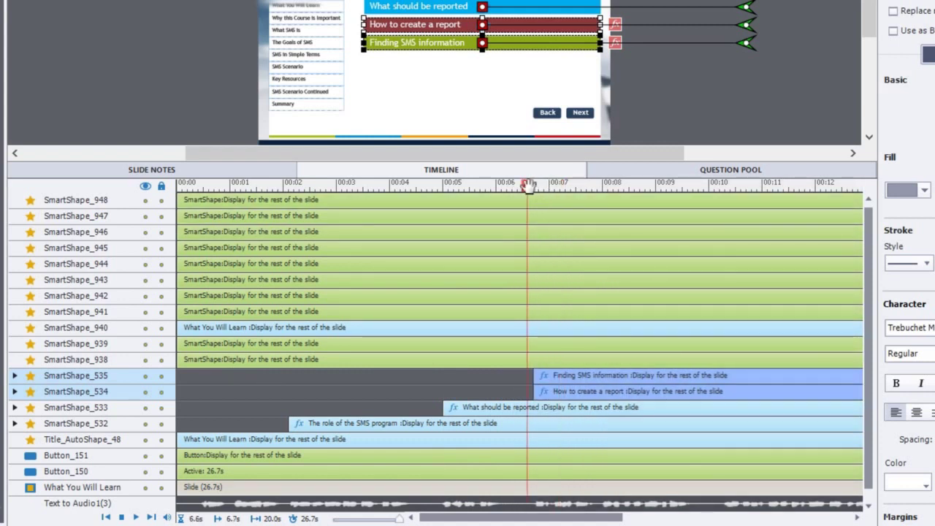
click(534, 184)
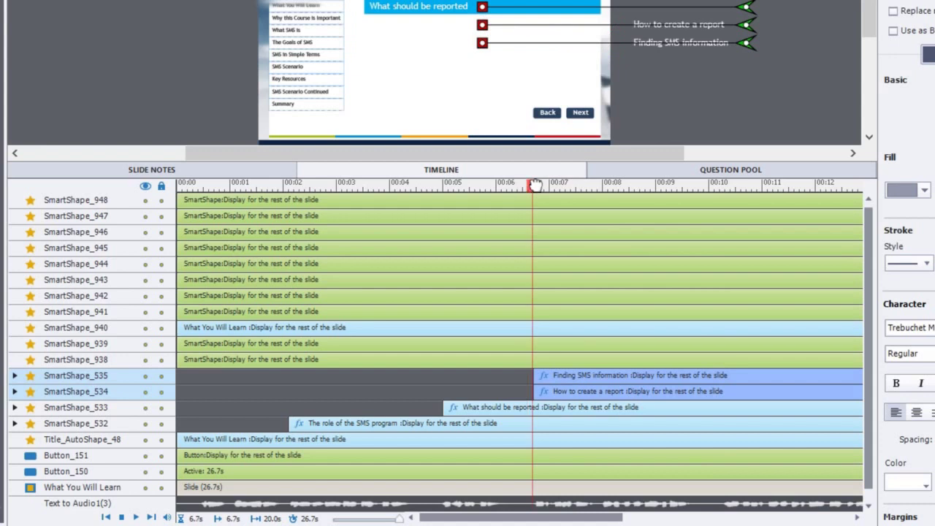
click(543, 184)
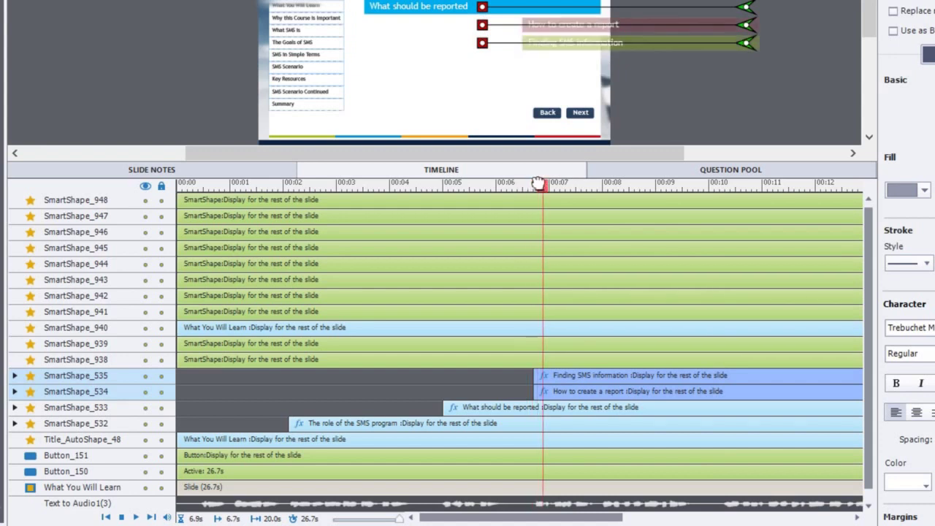
click(537, 184)
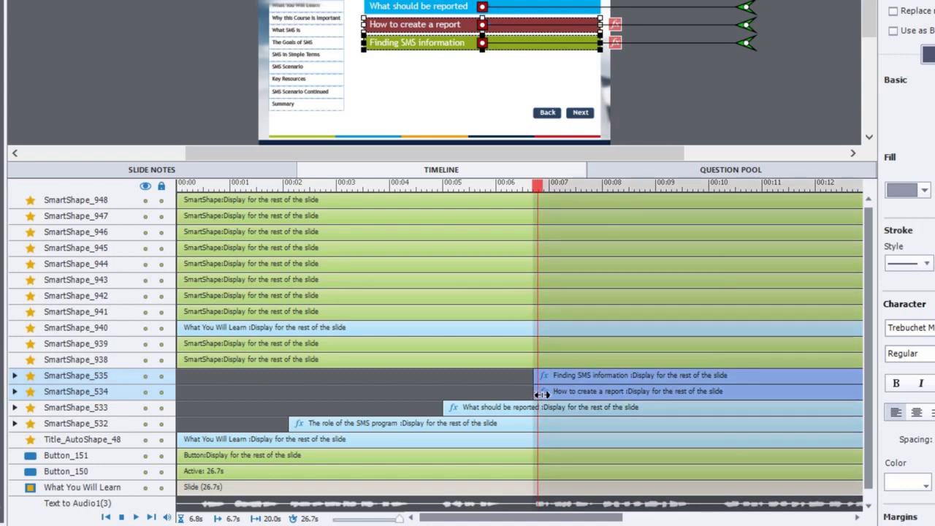
drag(542, 394, 546, 395)
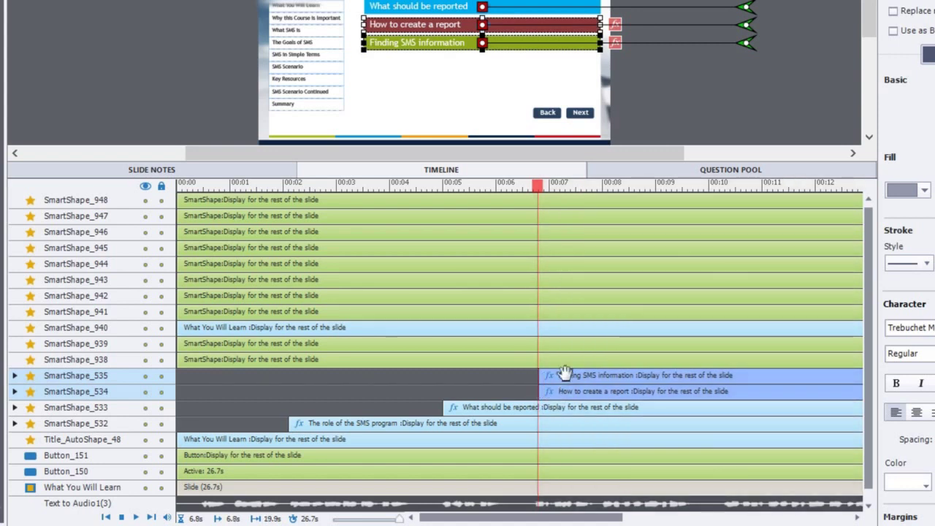
click(503, 80)
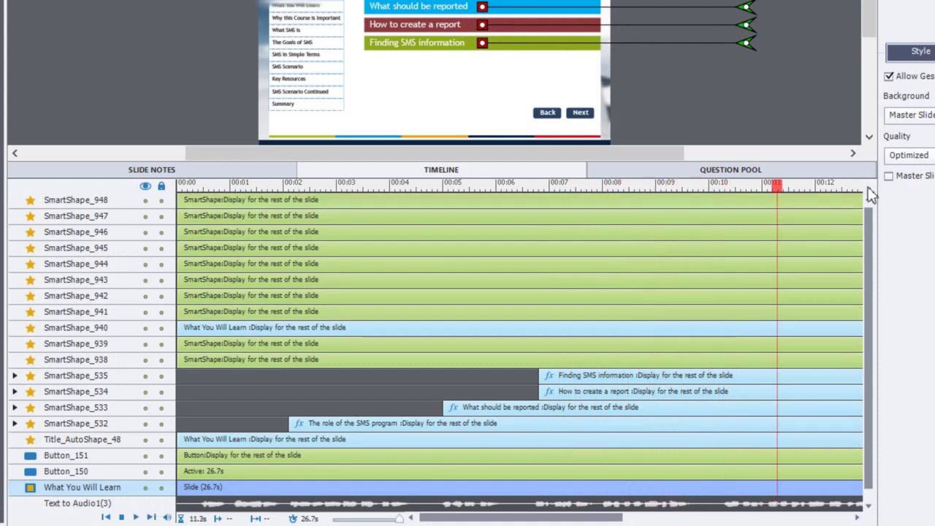
Delay 'Finding SMS information' so it enters after 'How to create a report', near the 10.8 s playhead
click(751, 183)
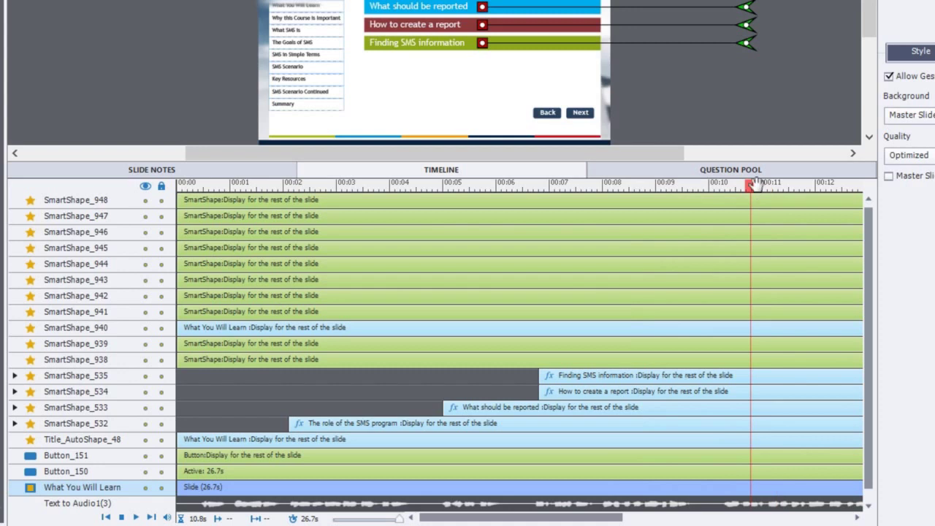
drag(755, 184, 733, 185)
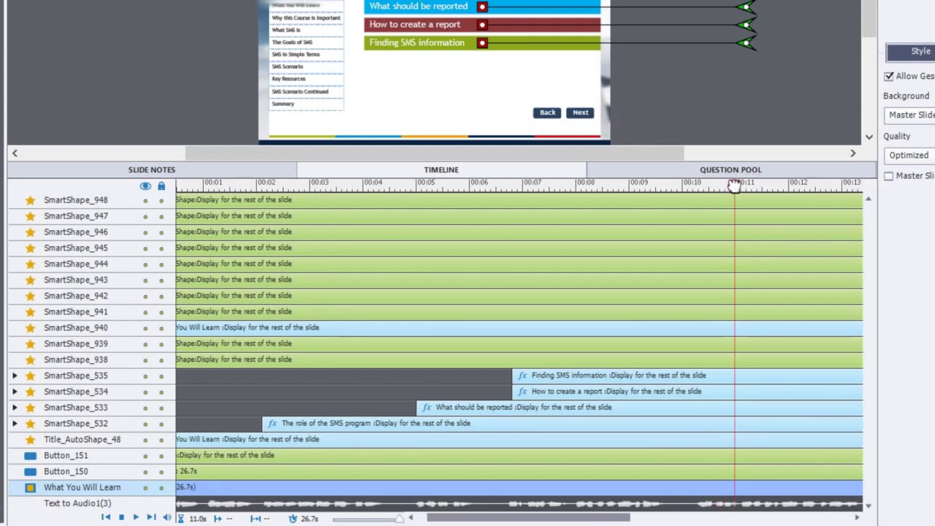
click(451, 52)
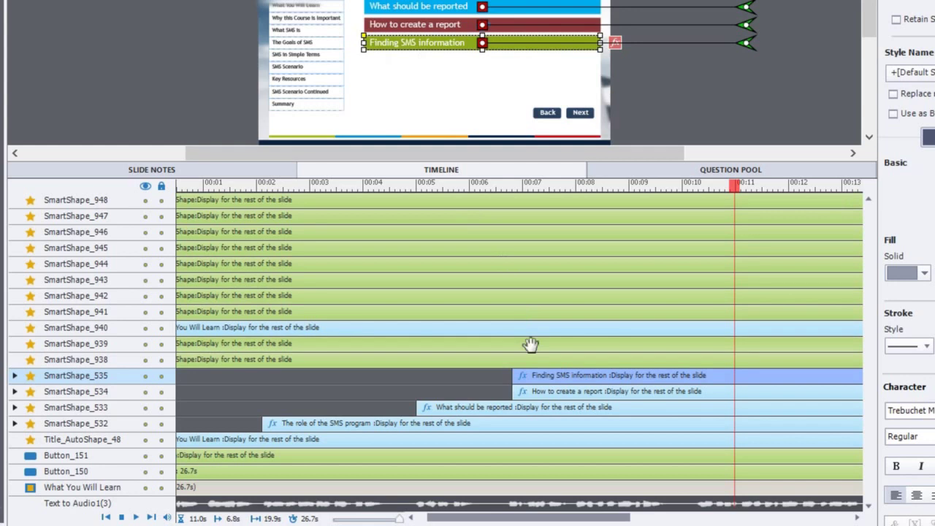
drag(517, 375, 738, 374)
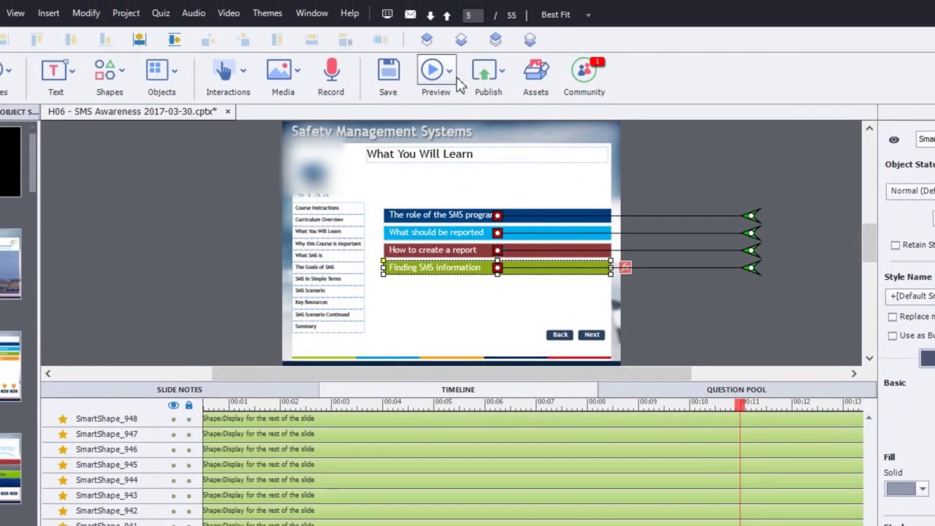
Open the Preview options dropdown on the toolbar
click(445, 0)
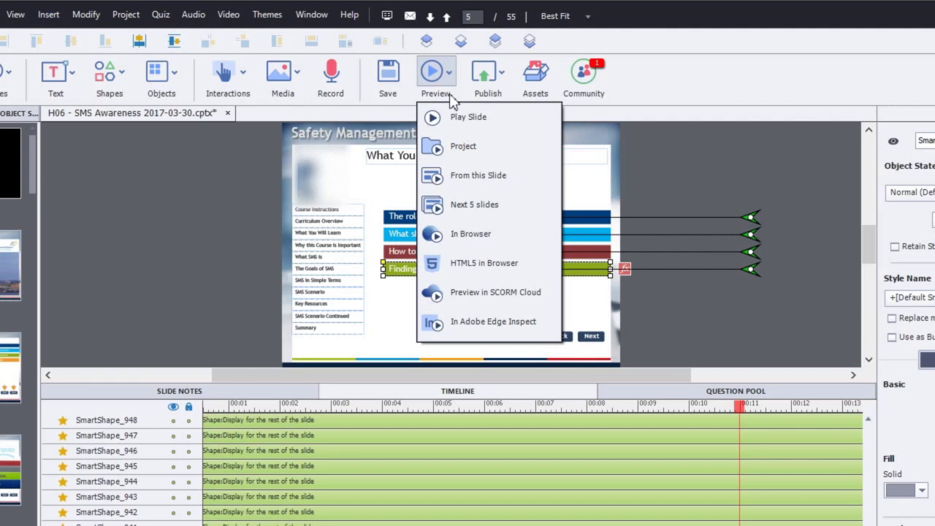
Preview the next 5 slides and pause once all four topic bars have appeared
click(455, 208)
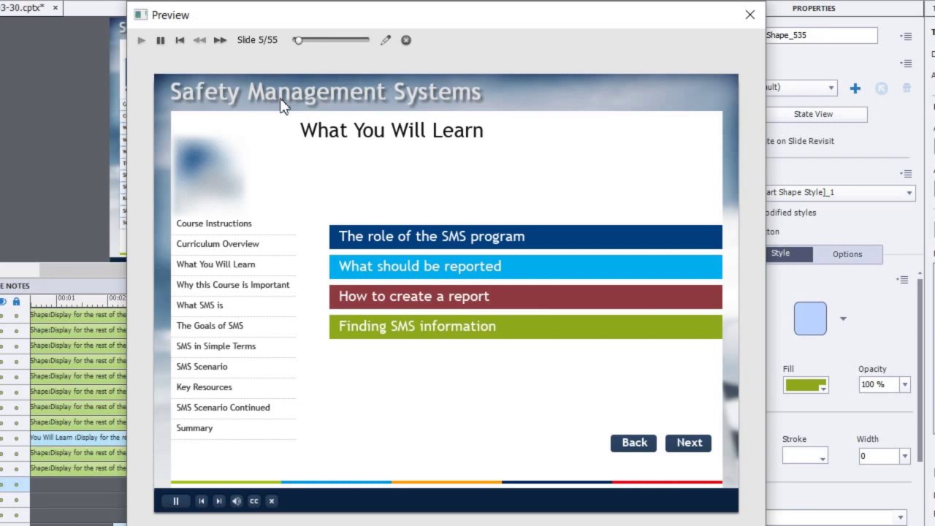
click(237, 501)
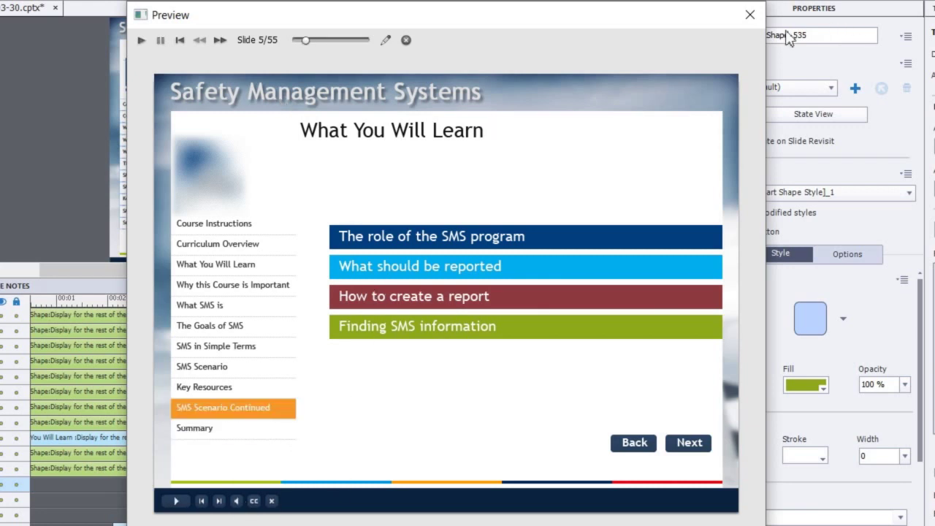